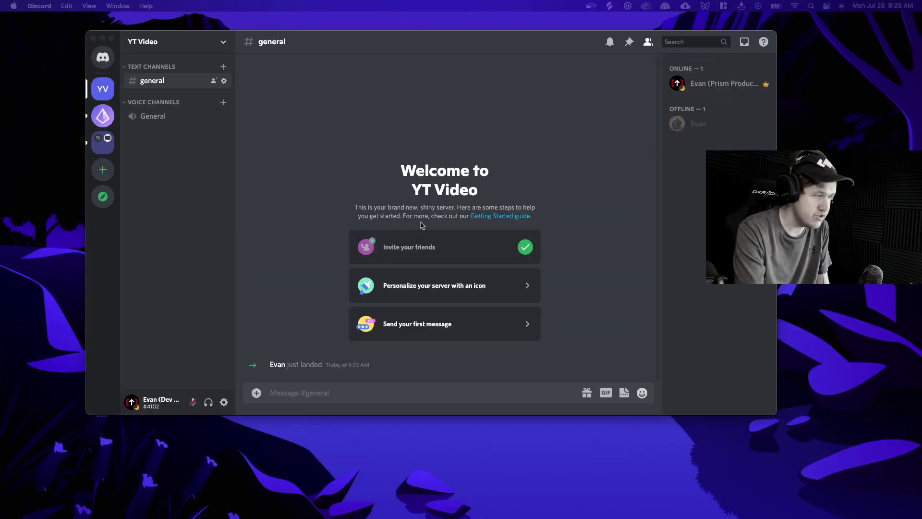
- Open Server Settings for the YT Video server from its name dropdown
{"action": "left_click", "coordinate": [224, 42]}
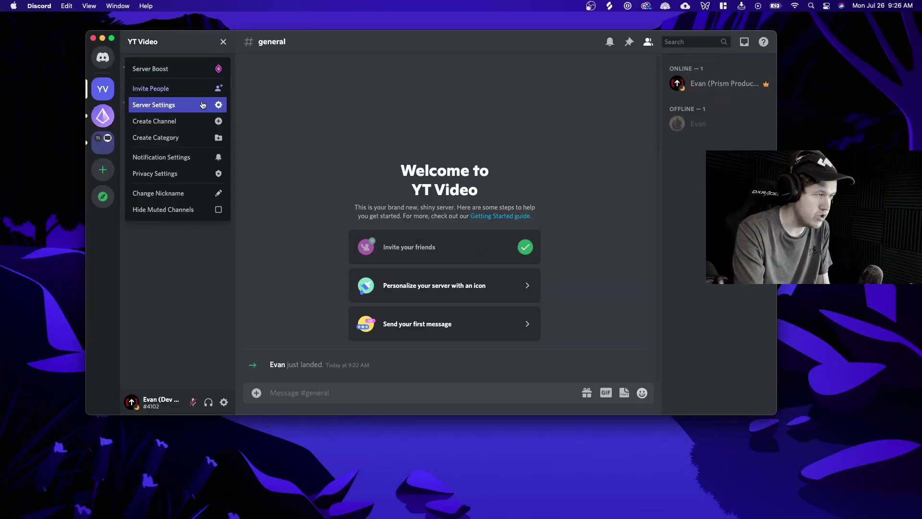
{"action": "left_click", "coordinate": [188, 110]}
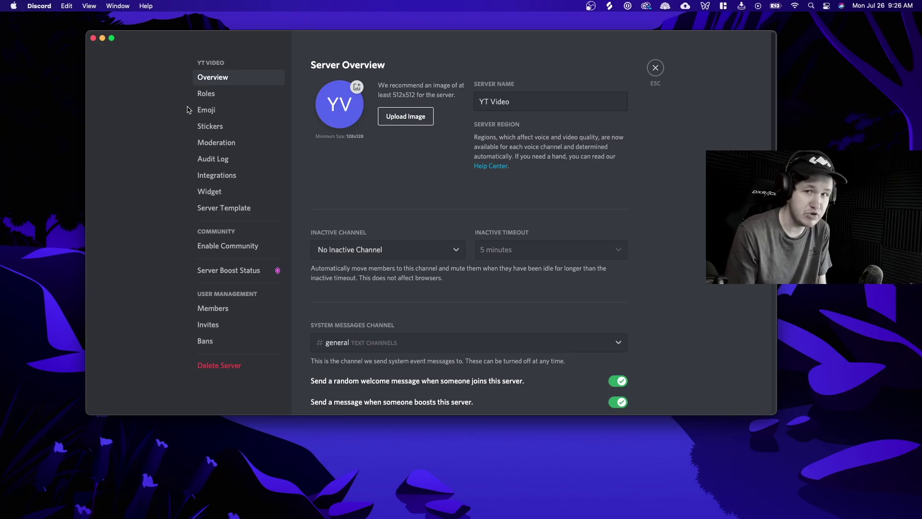
- Enable Community with media scanning for all members, keeping the auto-created rules and updates channels
{"action": "left_click", "coordinate": [239, 244]}
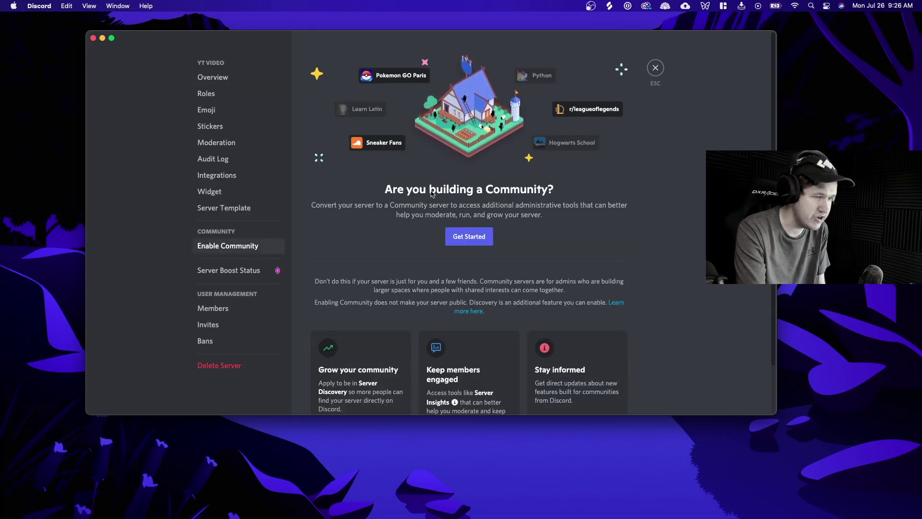
{"action": "left_click", "coordinate": [461, 239]}
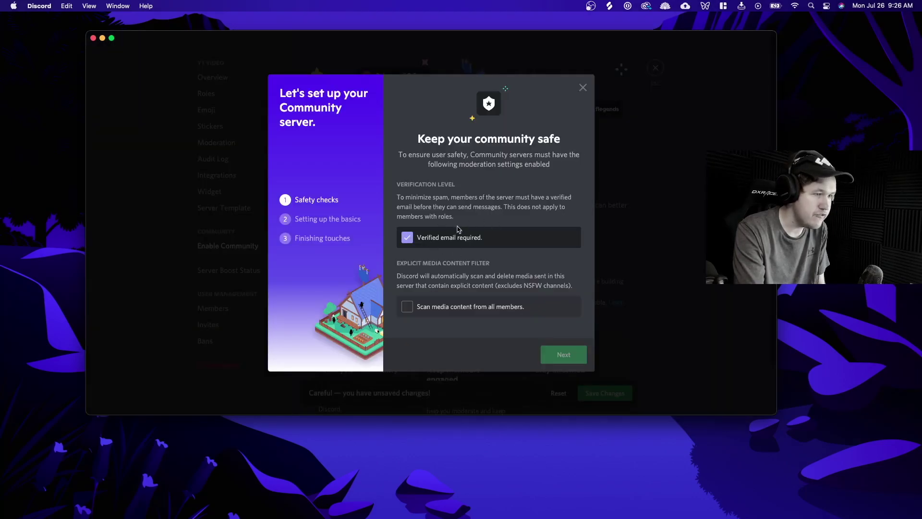
{"action": "left_click", "coordinate": [437, 307]}
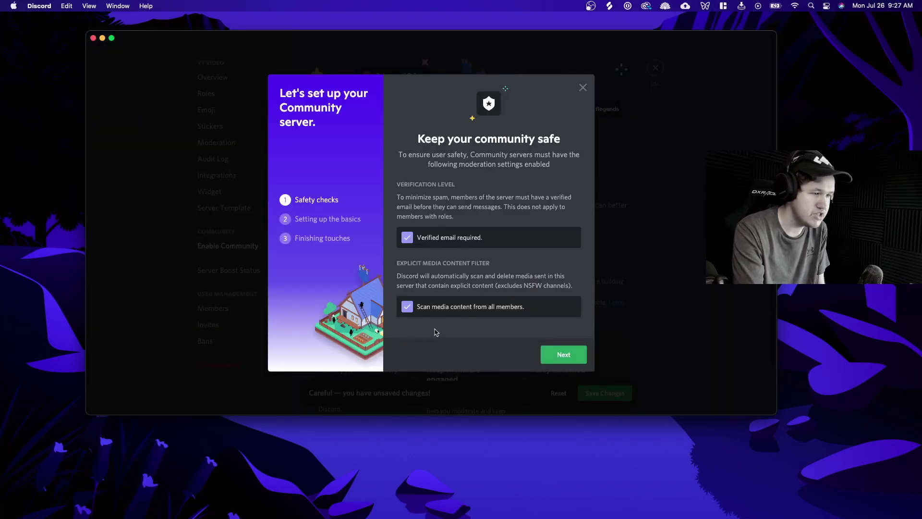
{"action": "left_click", "coordinate": [557, 355]}
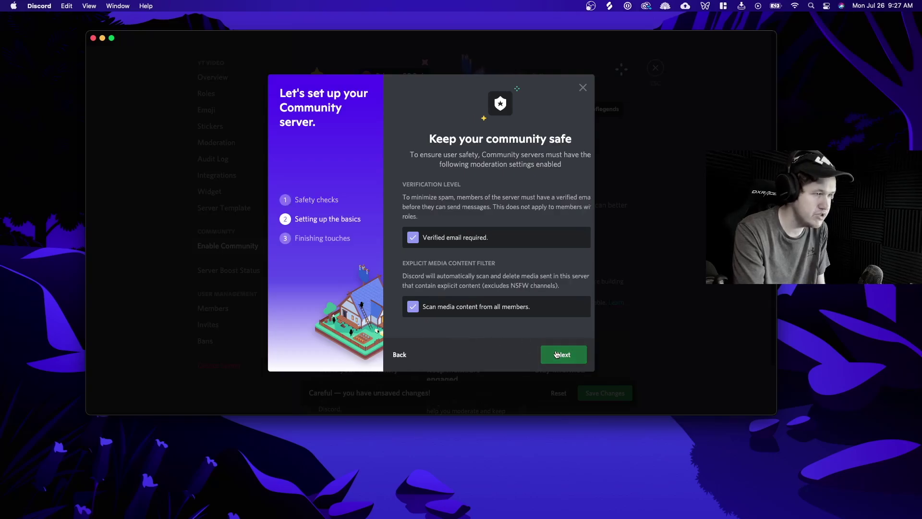
{"action": "left_click", "coordinate": [564, 354]}
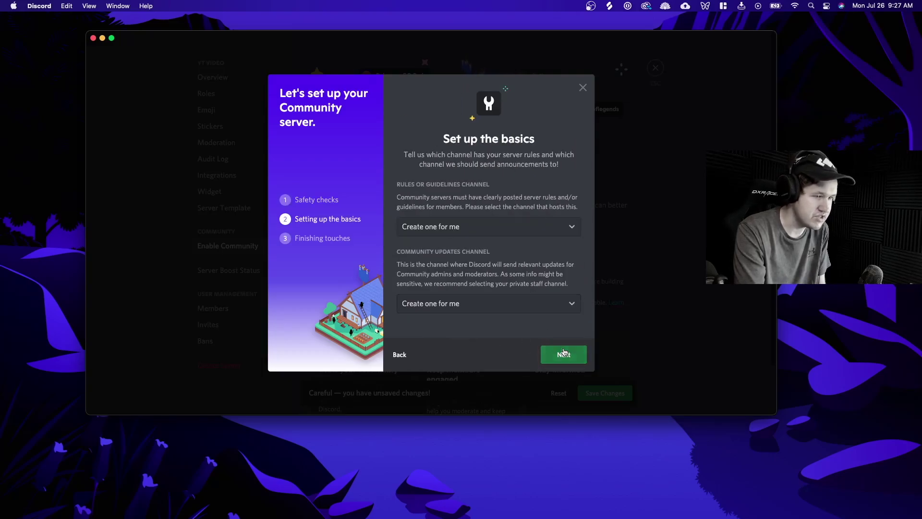
{"action": "left_click", "coordinate": [407, 305]}
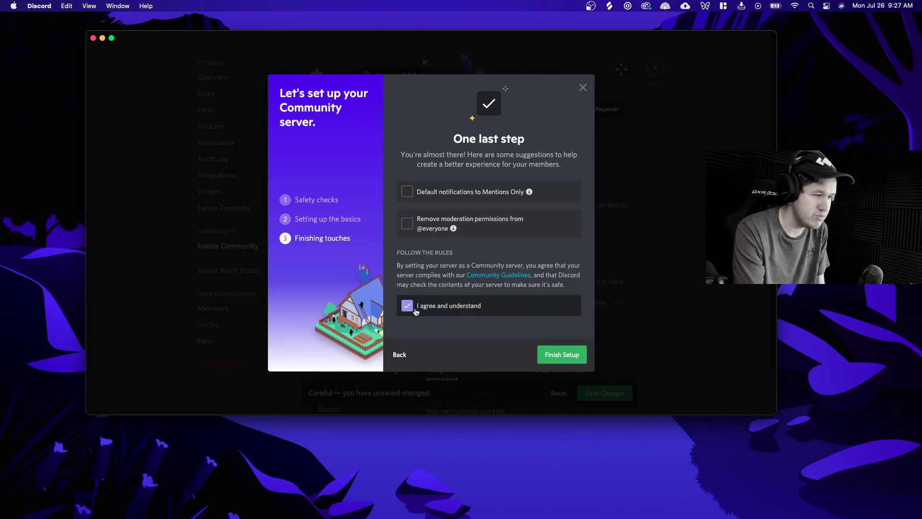
{"action": "left_click", "coordinate": [560, 354]}
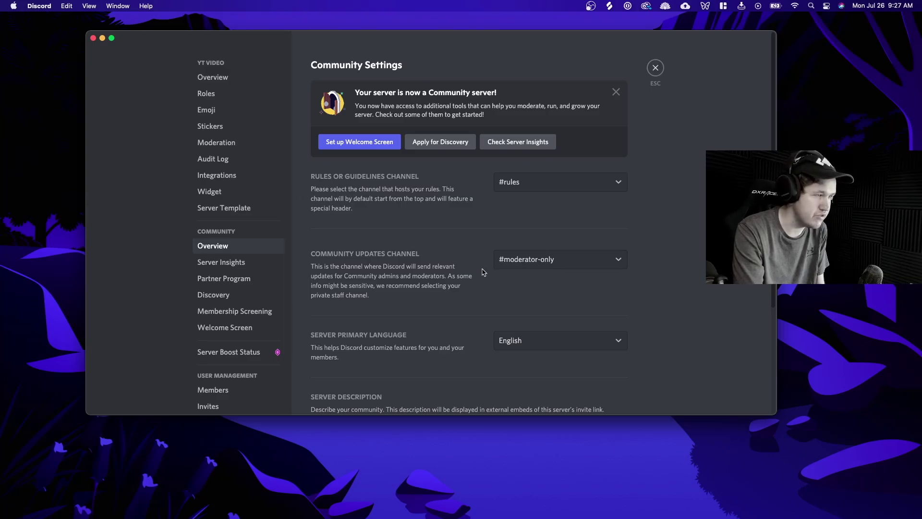
- Close settings and create a Stage channel named 'test stage channel' under Voice Channels
{"action": "left_click", "coordinate": [656, 68]}
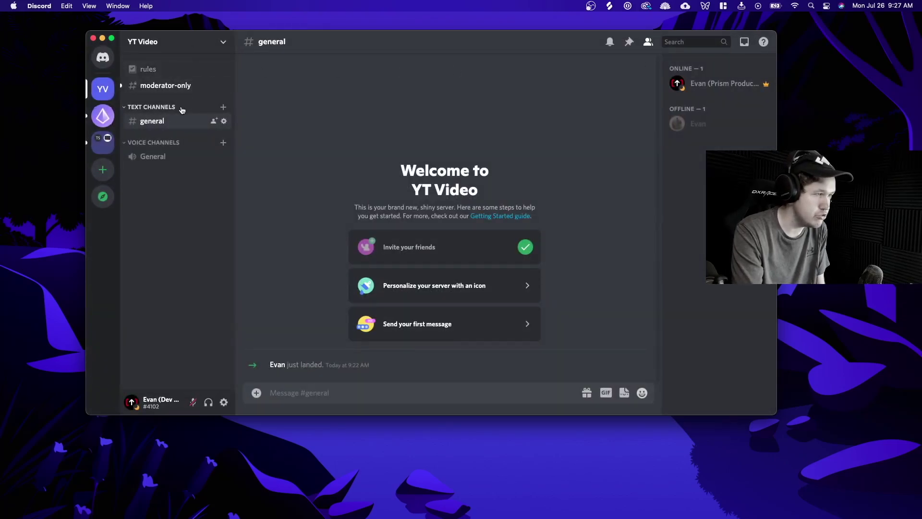
{"action": "left_click", "coordinate": [223, 143]}
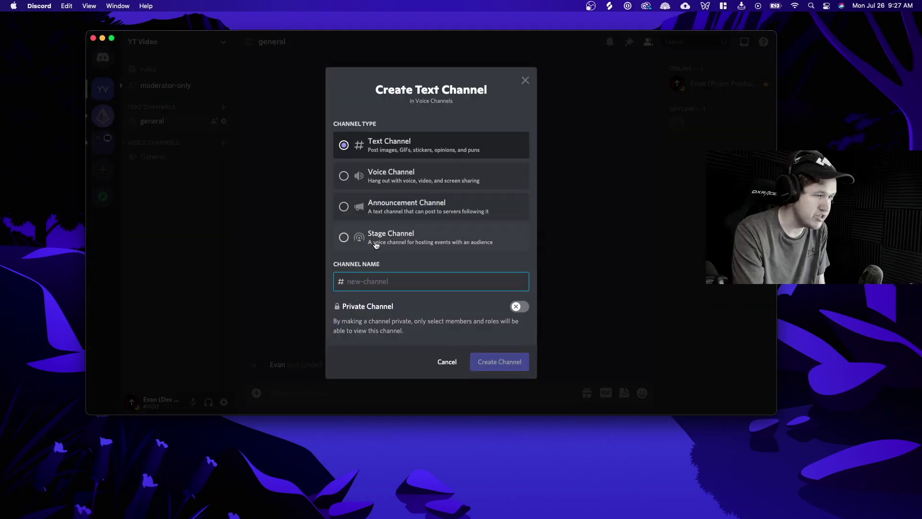
{"action": "left_click", "coordinate": [376, 243]}
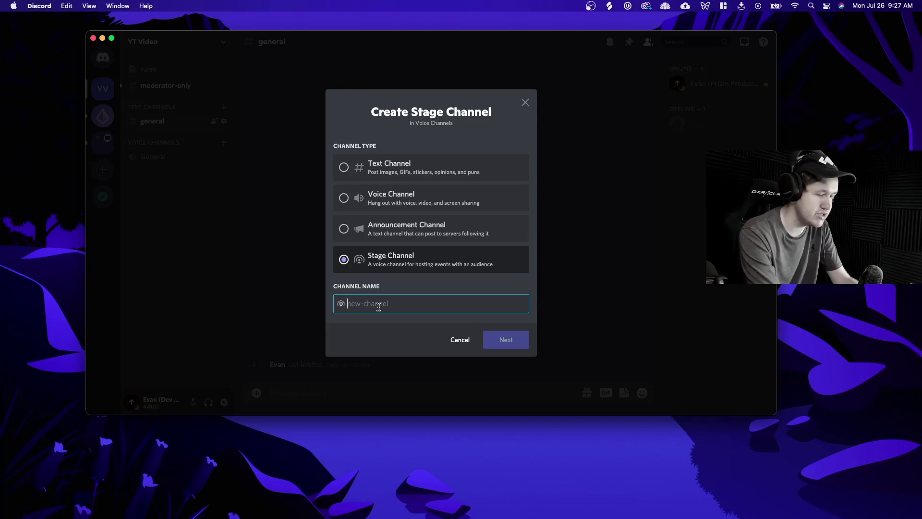
{"action": "type", "text": "test stage channel"}
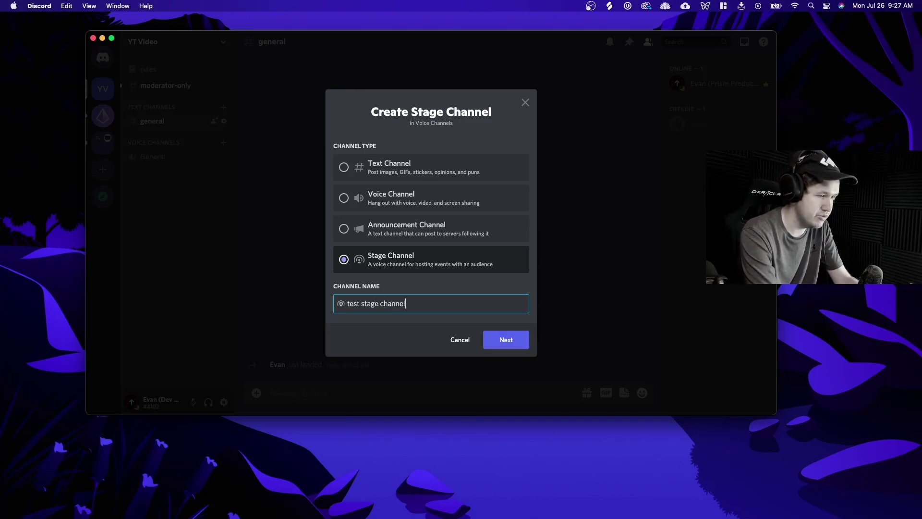
{"action": "key", "text": "Return"}
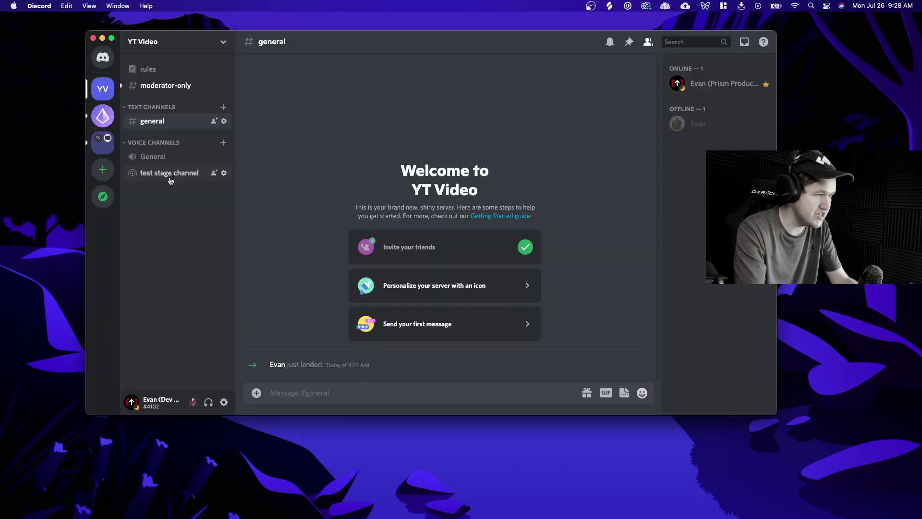
- Join test stage channel, dismiss the Stages introduction, and bring up the Start the Stage form
{"action": "left_click", "coordinate": [171, 179]}
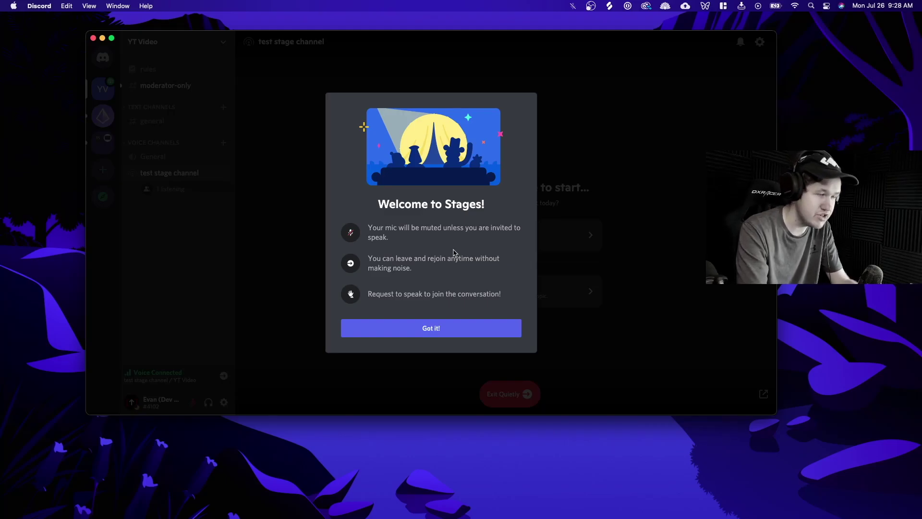
{"action": "left_click", "coordinate": [459, 328]}
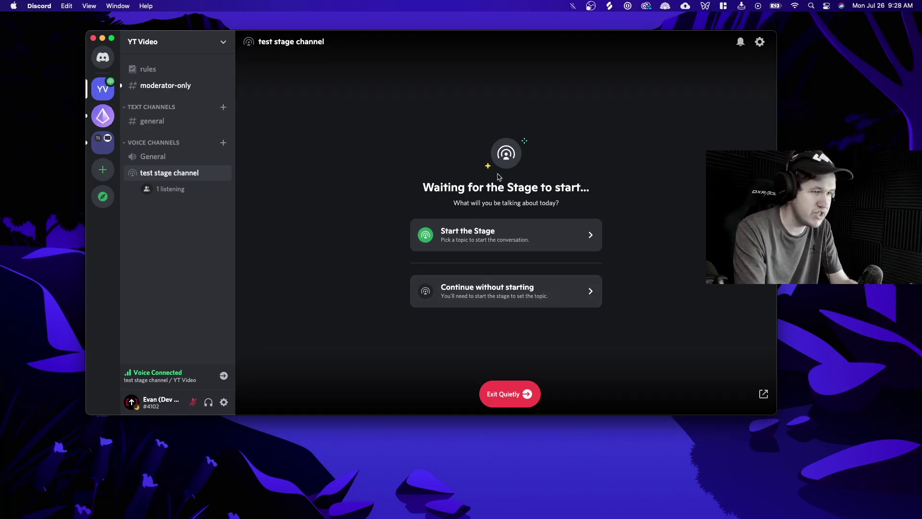
{"action": "left_click", "coordinate": [512, 240]}
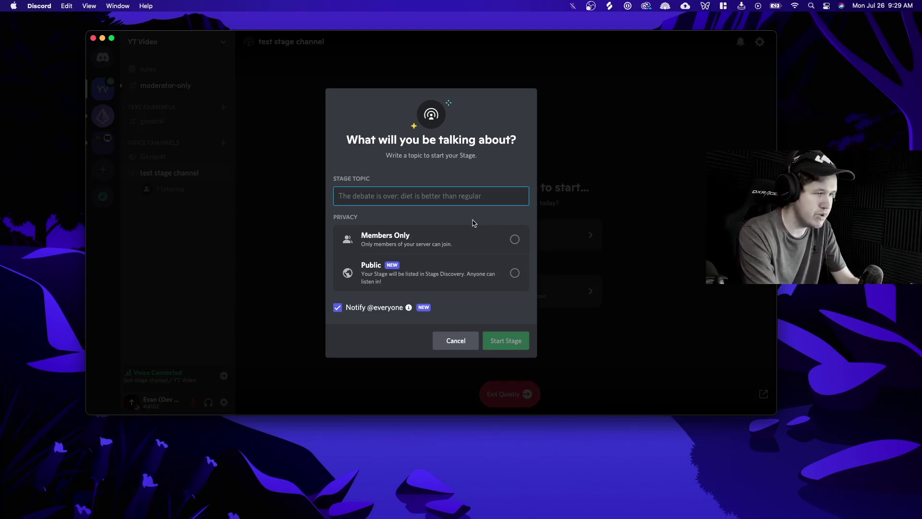
- Enter the Stage topic 'We're going to be talking about fruit'
{"action": "type", "text": "fruit"}
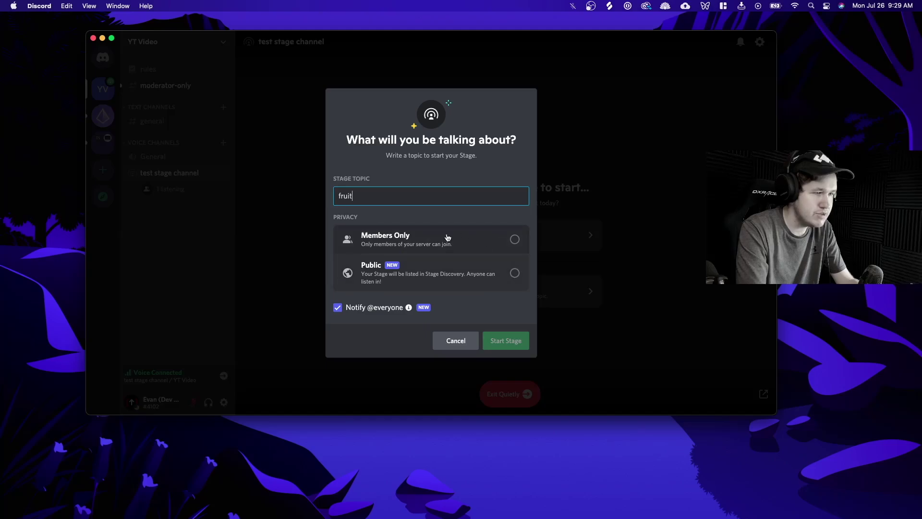
{"action": "left_click", "coordinate": [450, 277]}
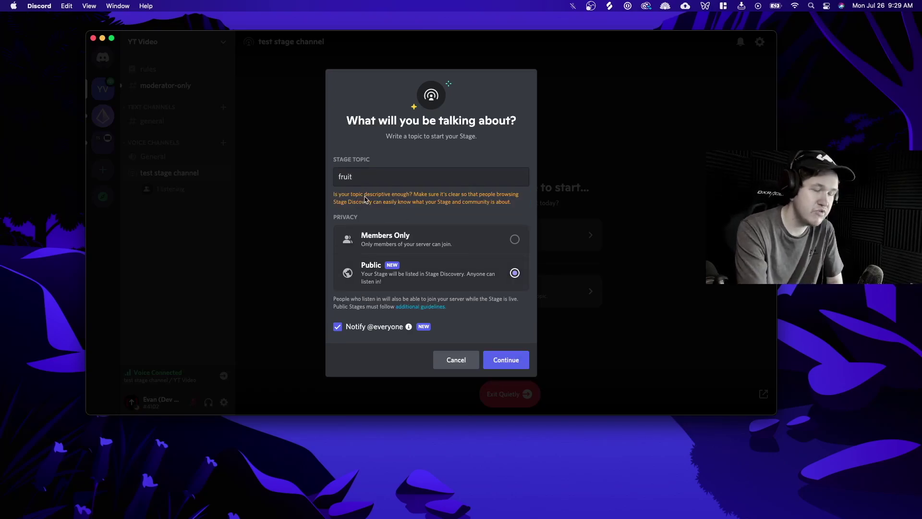
{"action": "left_click_drag", "start_coordinate": [357, 176], "coordinate": [331, 177]}
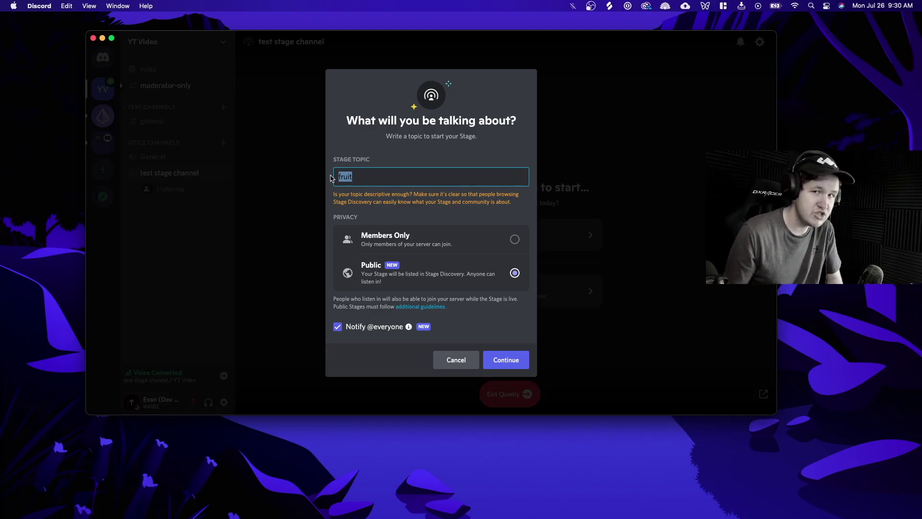
{"action": "left_click", "coordinate": [358, 174]}
{"action": "left_click_drag", "start_coordinate": [369, 174], "coordinate": [324, 174]}
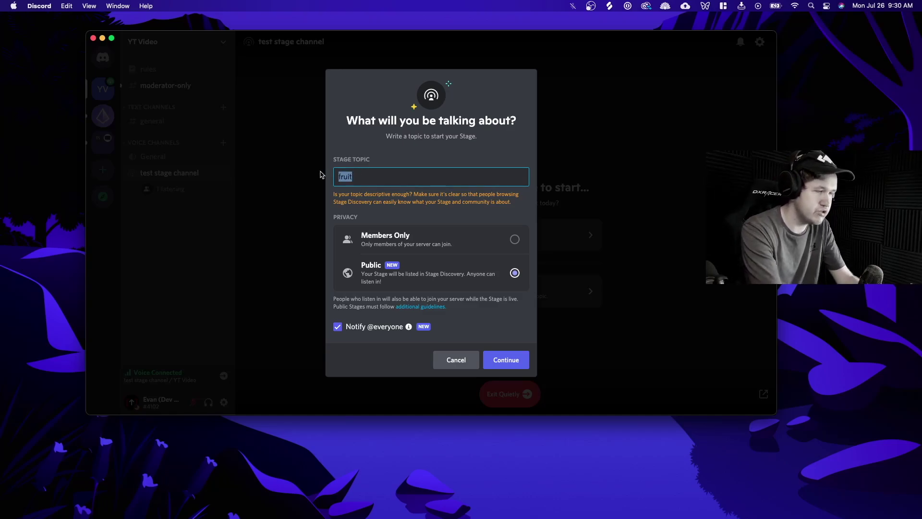
{"action": "type", "text": "We're "}
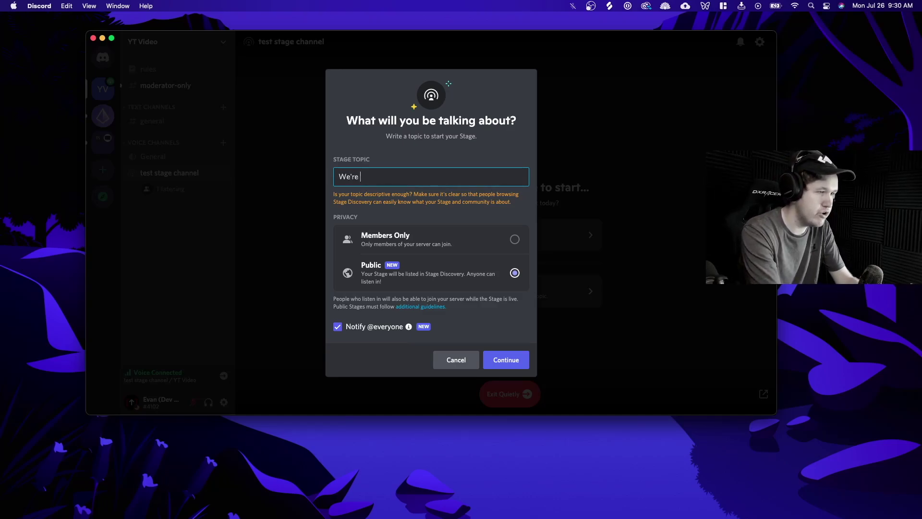
{"action": "type", "text": "going to be talking"}
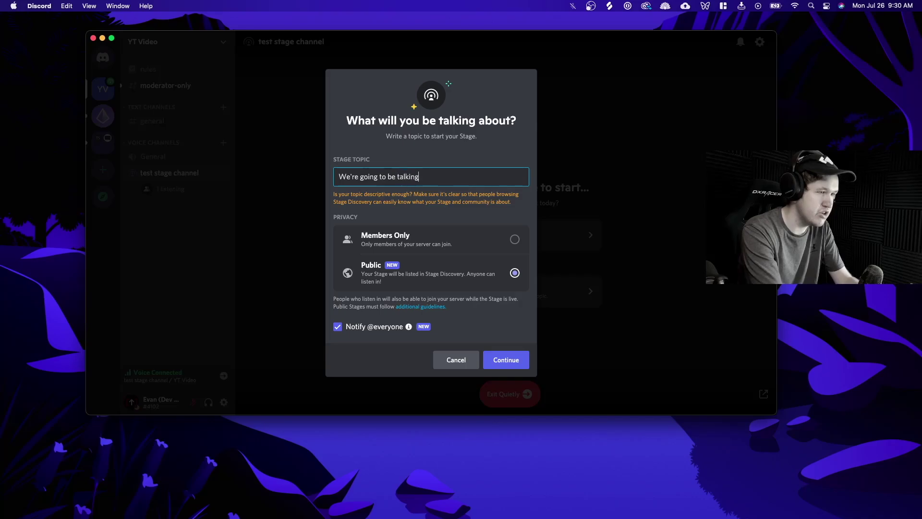
{"action": "type", "text": " about fruit"}
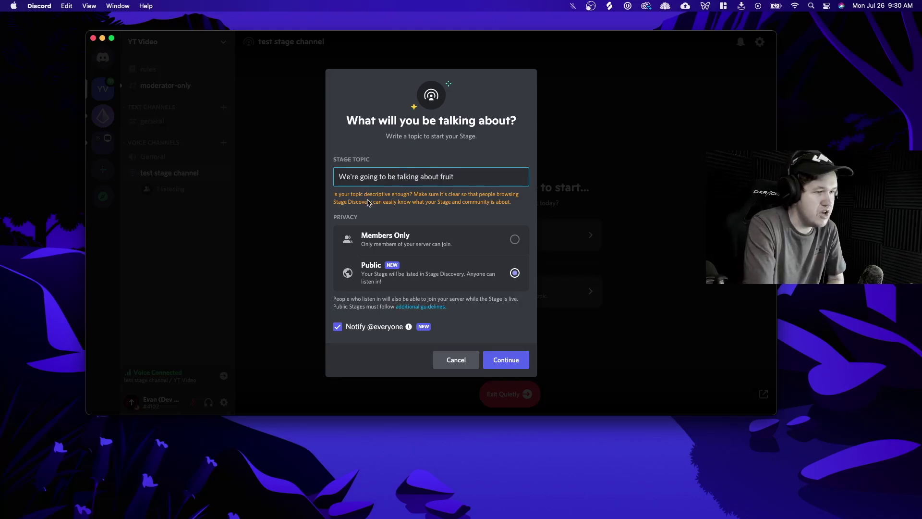
- Set the Stage's privacy to Members Only and start it
{"action": "left_click", "coordinate": [490, 358]}
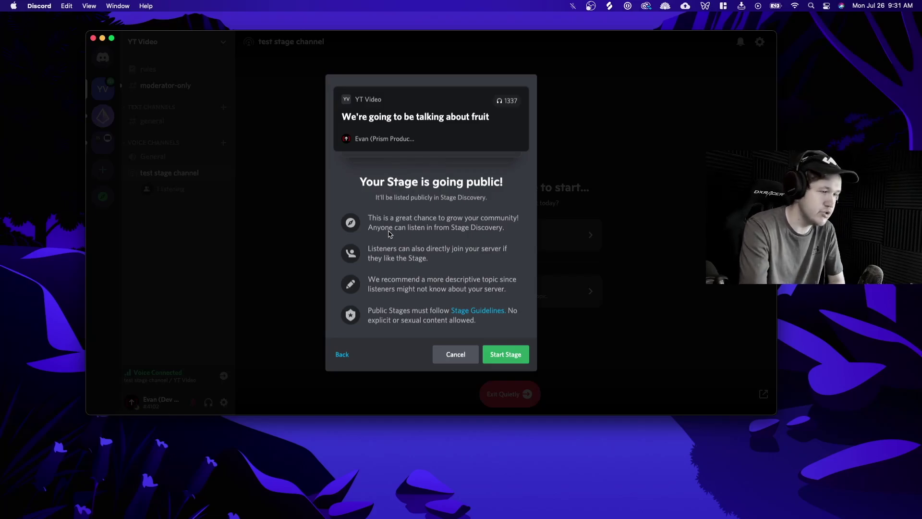
{"action": "left_click", "coordinate": [345, 355]}
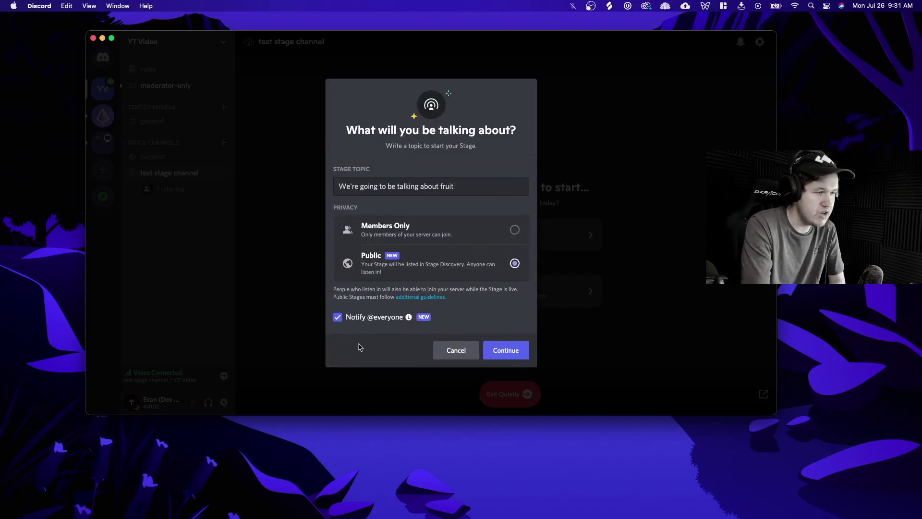
{"action": "left_click", "coordinate": [513, 231]}
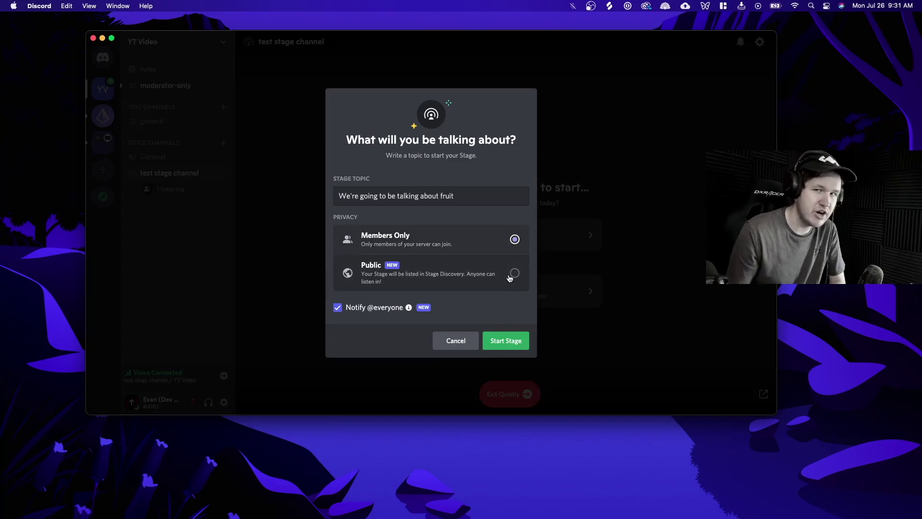
{"action": "left_click", "coordinate": [510, 338]}
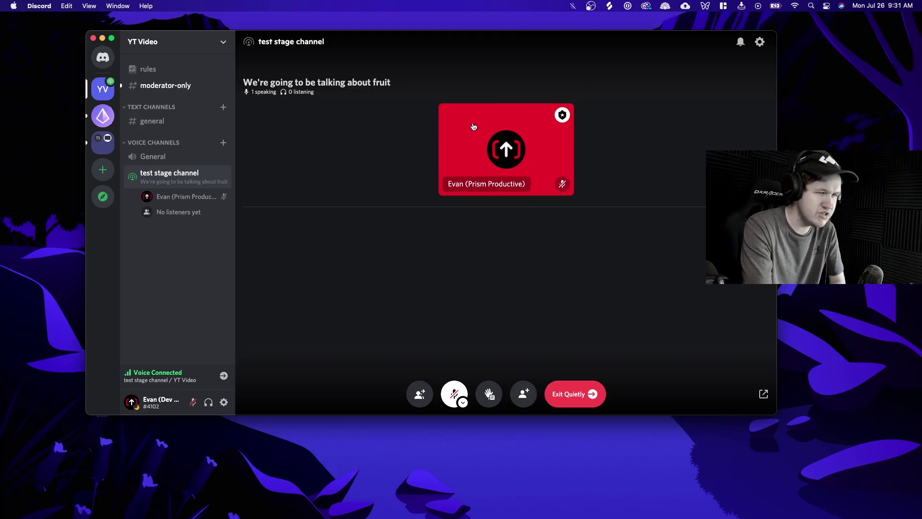
- Wait on the live fruit Stage until a listener joins and raises a hand to speak
{"action": "mouse_move", "coordinate": [566, 118]}
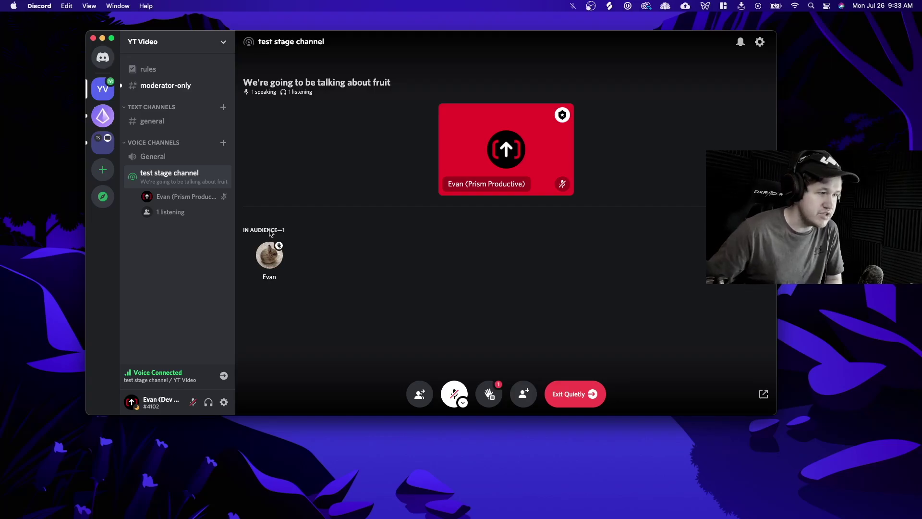
- Show the speak requests, invite the listener to speak, then dismiss their request
{"action": "left_click", "coordinate": [499, 396]}
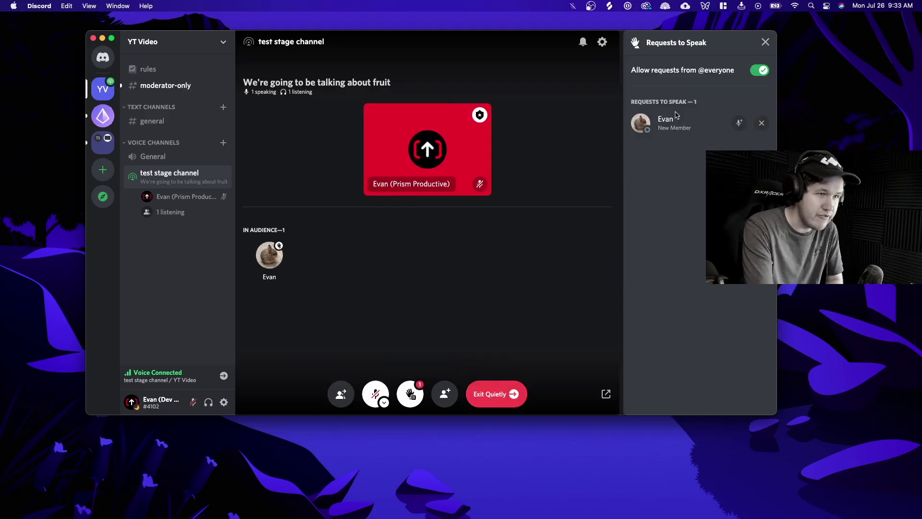
{"action": "left_click", "coordinate": [740, 123]}
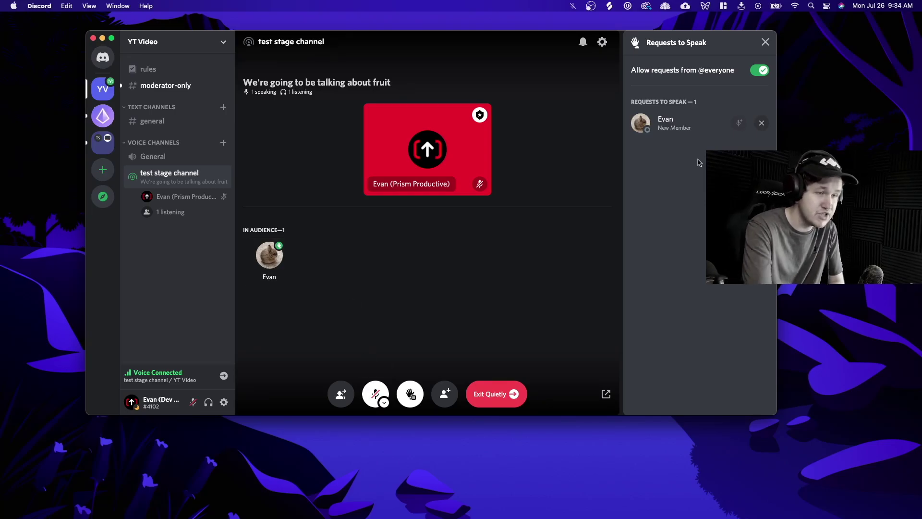
{"action": "left_click", "coordinate": [762, 124]}
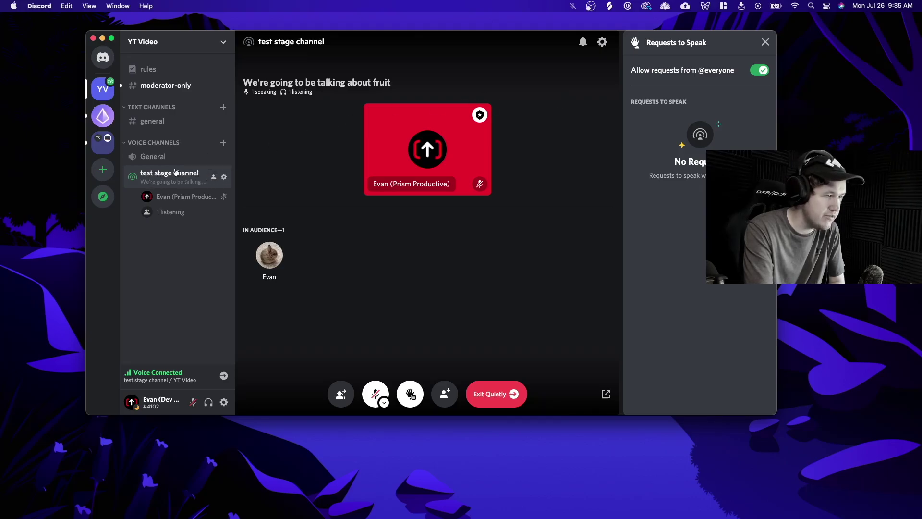
- Review the stage channel's Permissions tab, then close the channel settings
{"action": "left_click", "coordinate": [224, 177]}
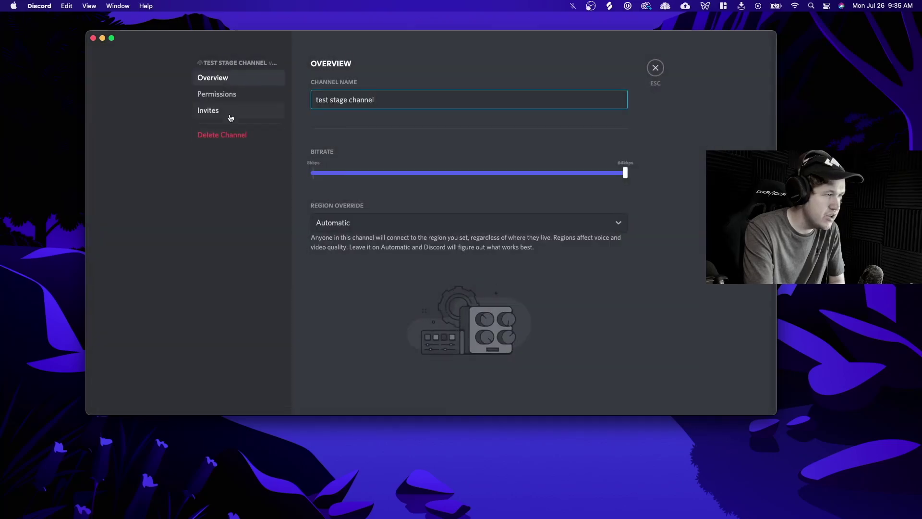
{"action": "left_click", "coordinate": [229, 100]}
{"action": "scroll", "coordinate": [403, 130], "scroll_direction": "down", "scroll_amount": 1}
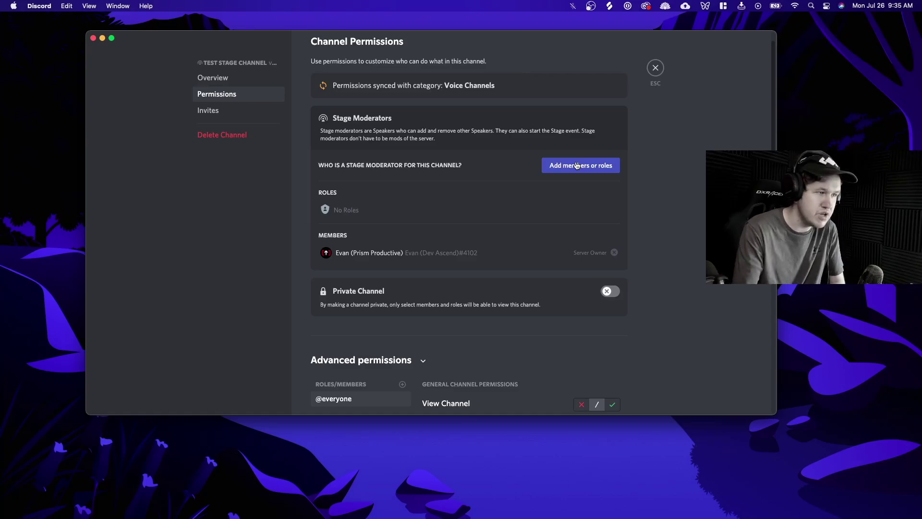
{"action": "scroll", "coordinate": [578, 274], "scroll_direction": "down", "scroll_amount": 15}
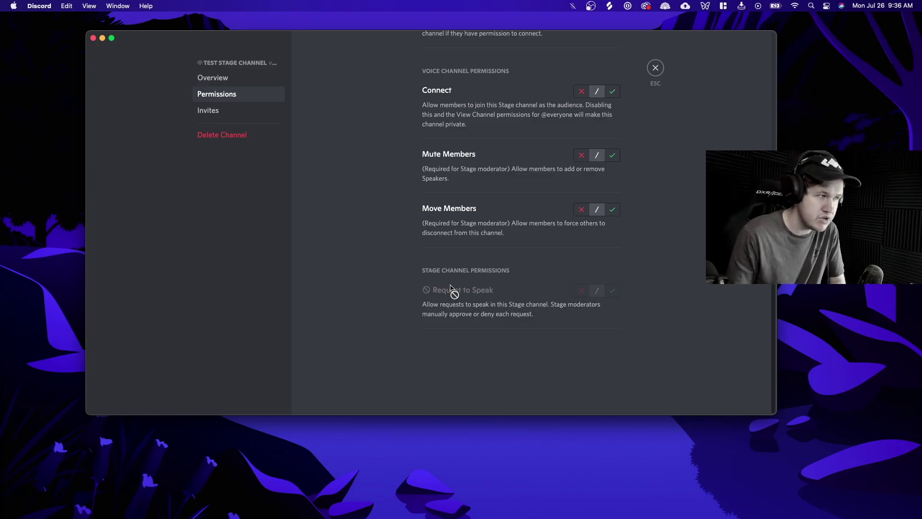
{"action": "scroll", "coordinate": [452, 291], "scroll_direction": "up", "scroll_amount": 15}
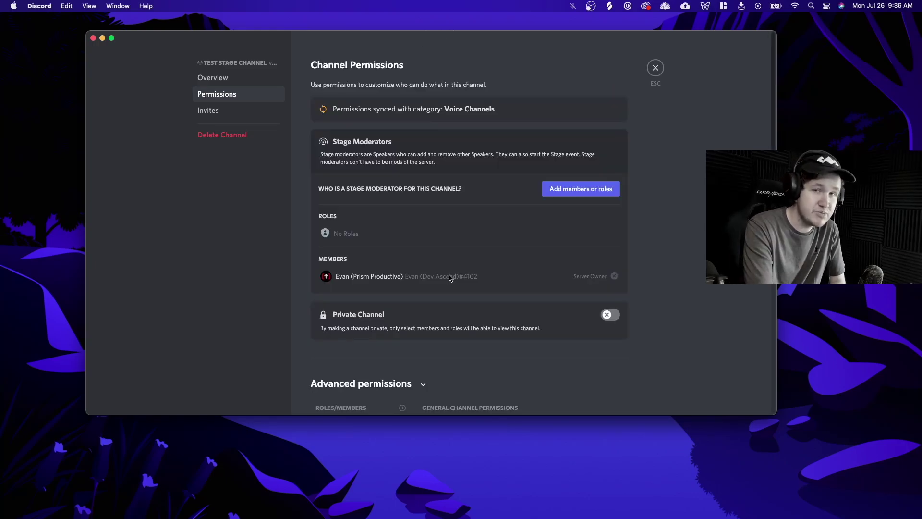
{"action": "left_click", "coordinate": [655, 68]}
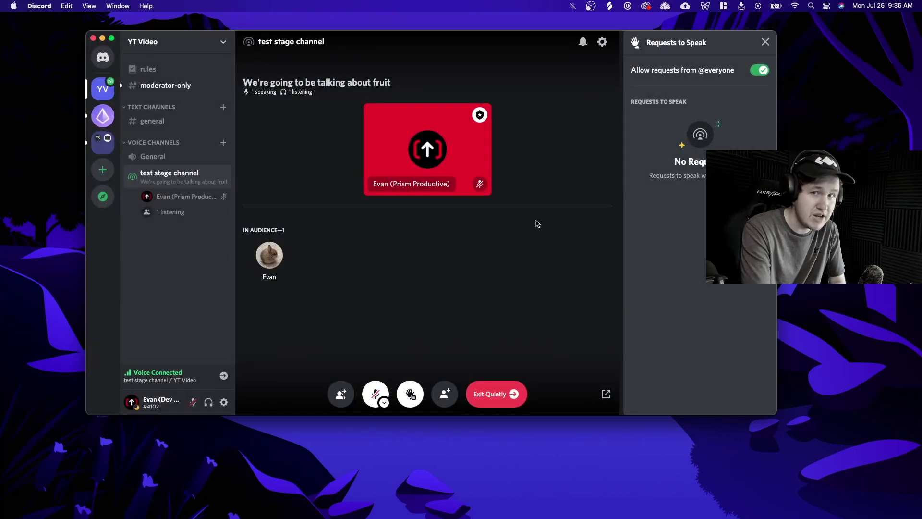
- Exit the fruit Stage and end it for everyone
{"action": "left_click", "coordinate": [502, 394]}
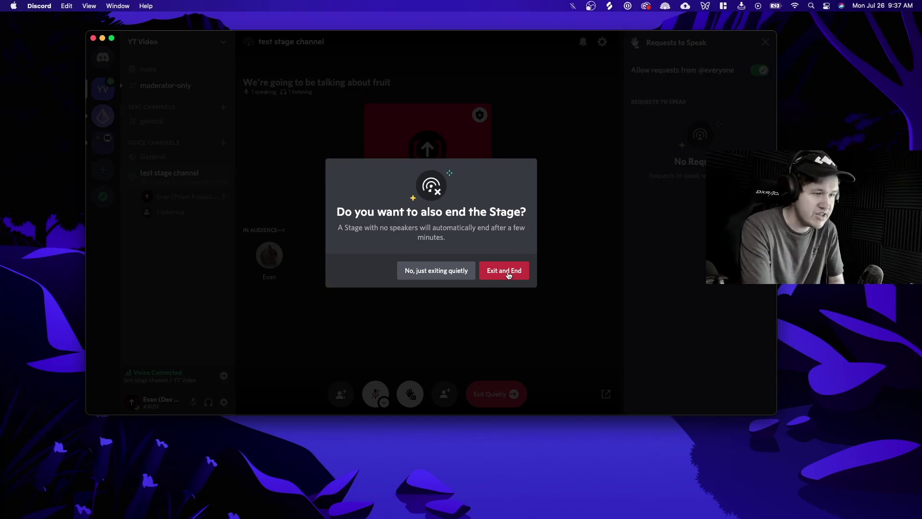
{"action": "left_click", "coordinate": [509, 275]}
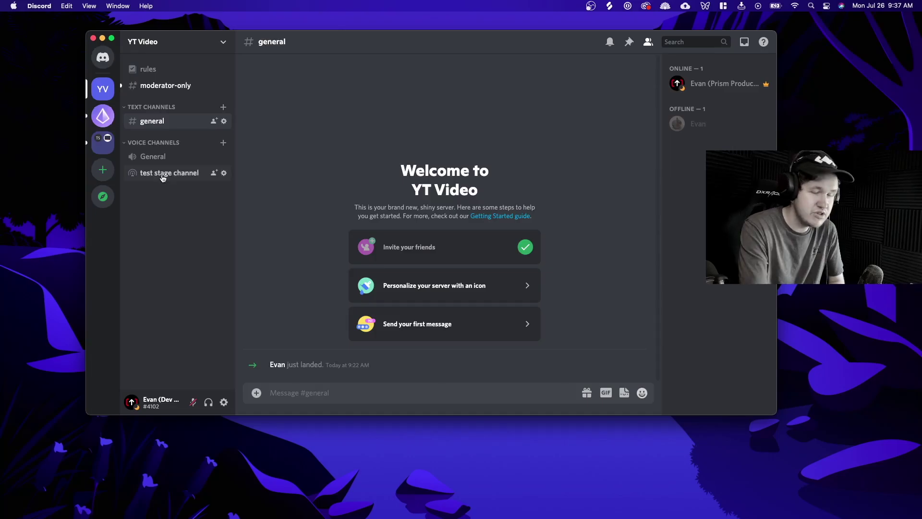